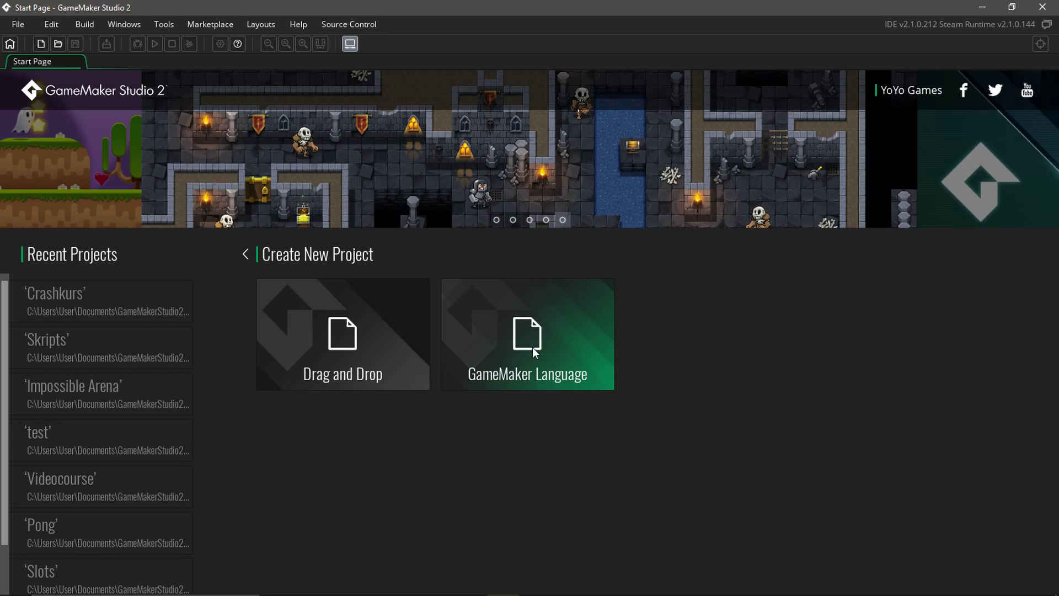
Step: Create a new GameMaker Language project named MeinErstesProjekt
left_click(533, 353)
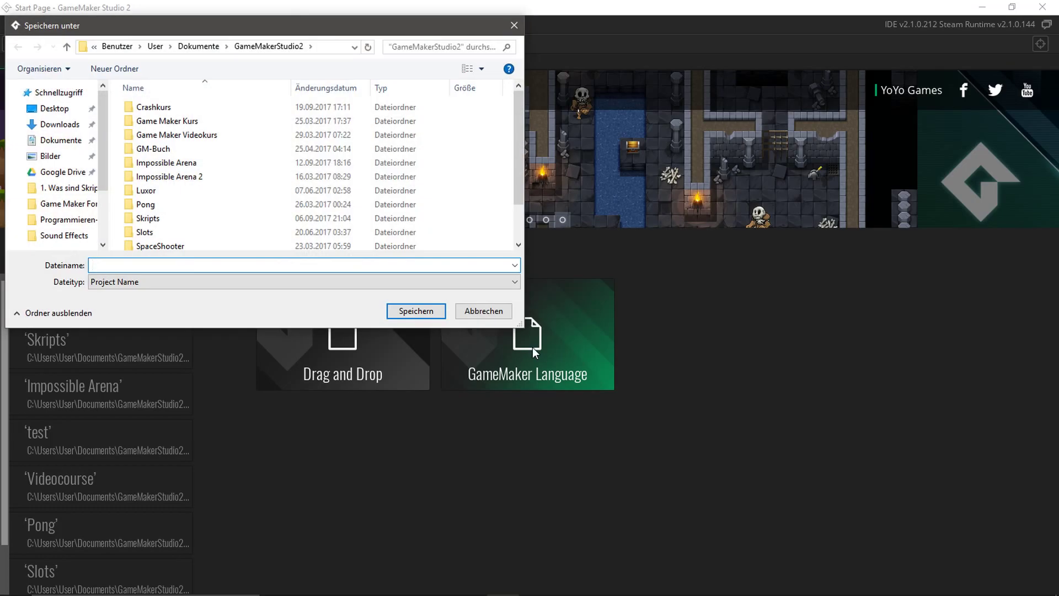
type("MeinErstesProjekt")
key("Return")
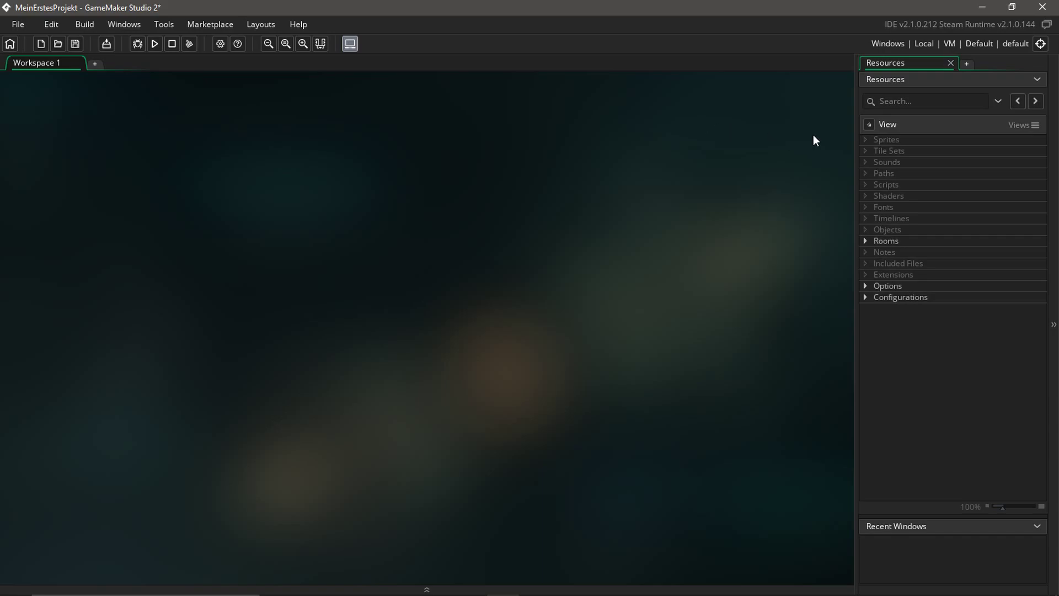
Step: Create a new sprite and reposition its editor within the workspace
right_click(892, 140)
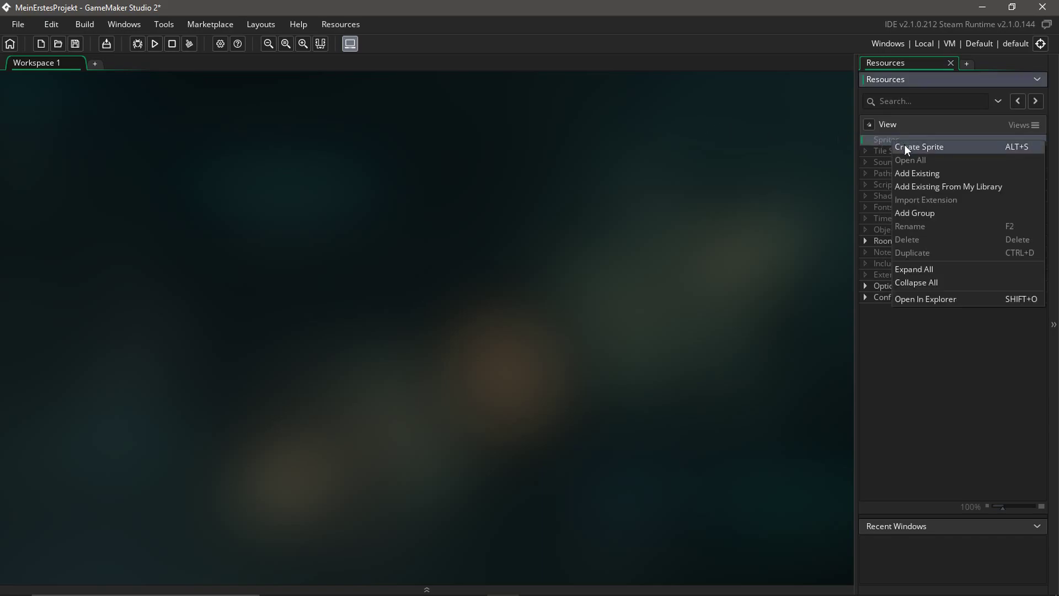
left_click(905, 146)
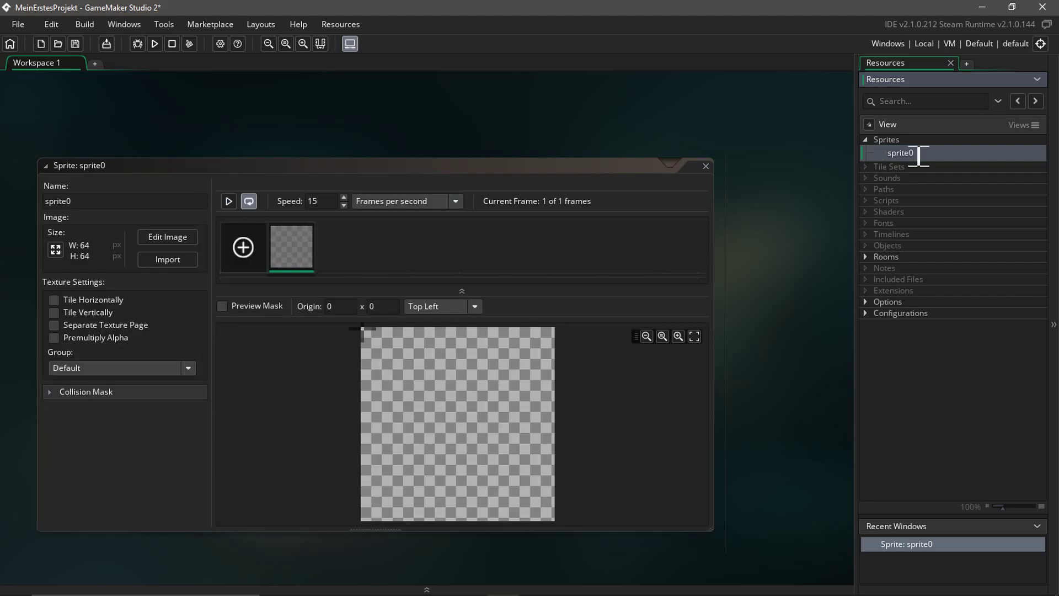
left_click(569, 137)
scroll(568, 137, "down", 1, "ctrl")
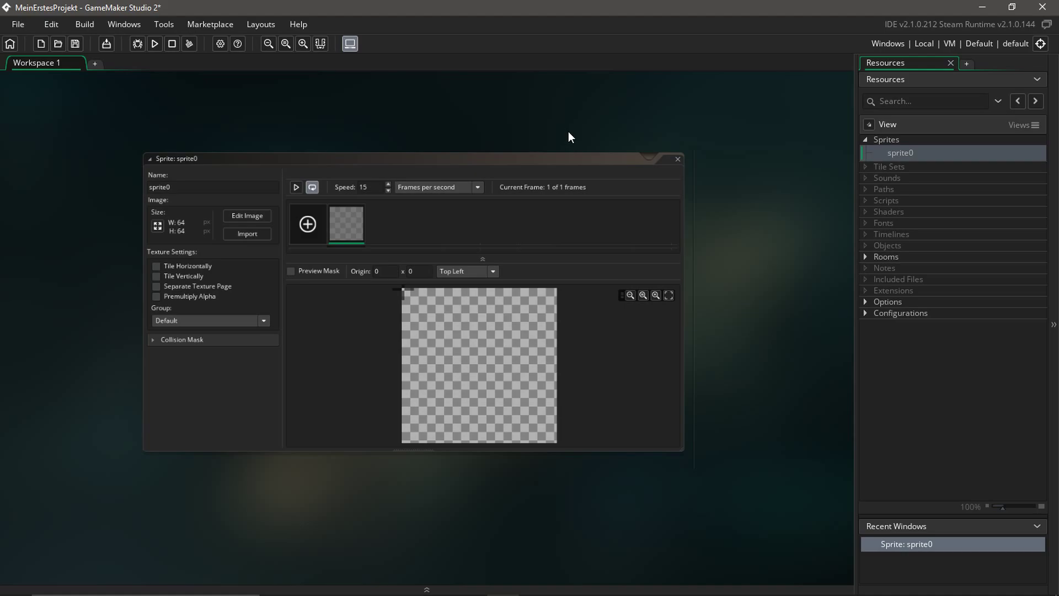
left_click_drag(441, 159, 476, 166)
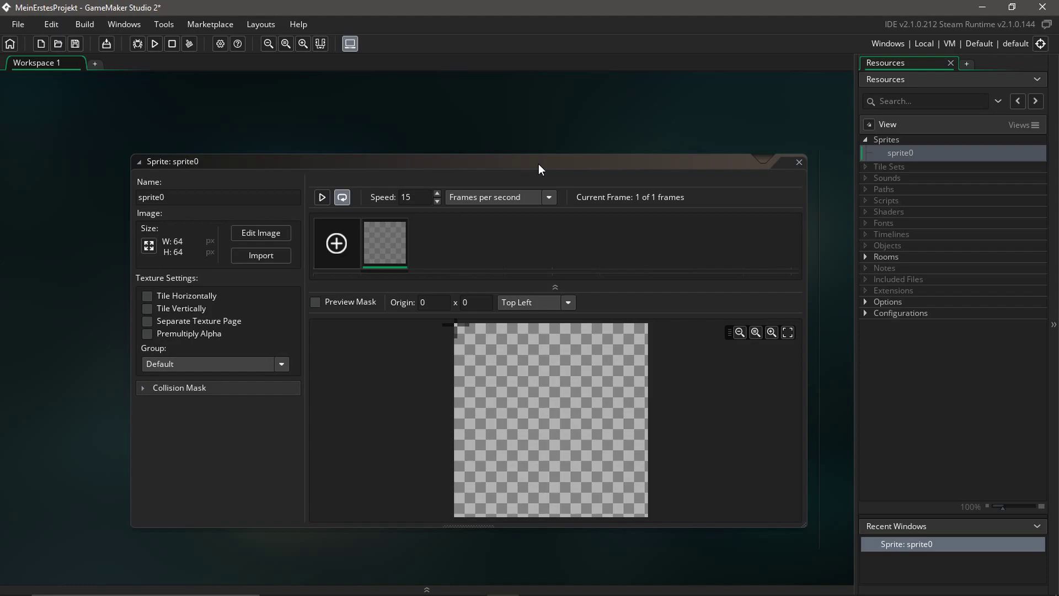
mouse_move(538, 163)
left_mouse_down()
mouse_move(515, 176)
mouse_move(507, 142)
mouse_move(512, 175)
mouse_move(532, 175)
left_mouse_up()
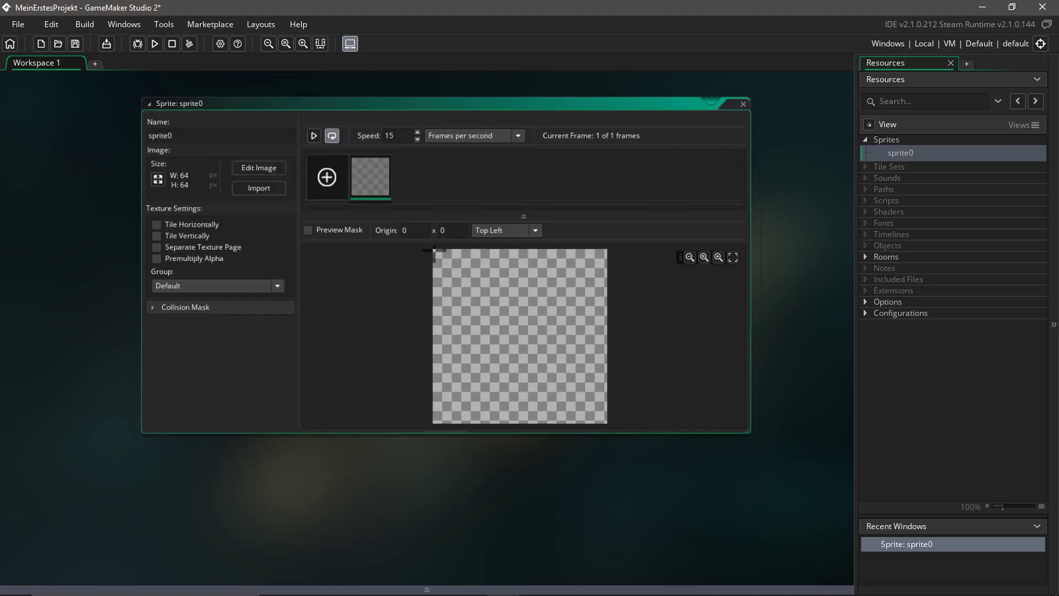
middle_click_drag(512, 526, 397, 595)
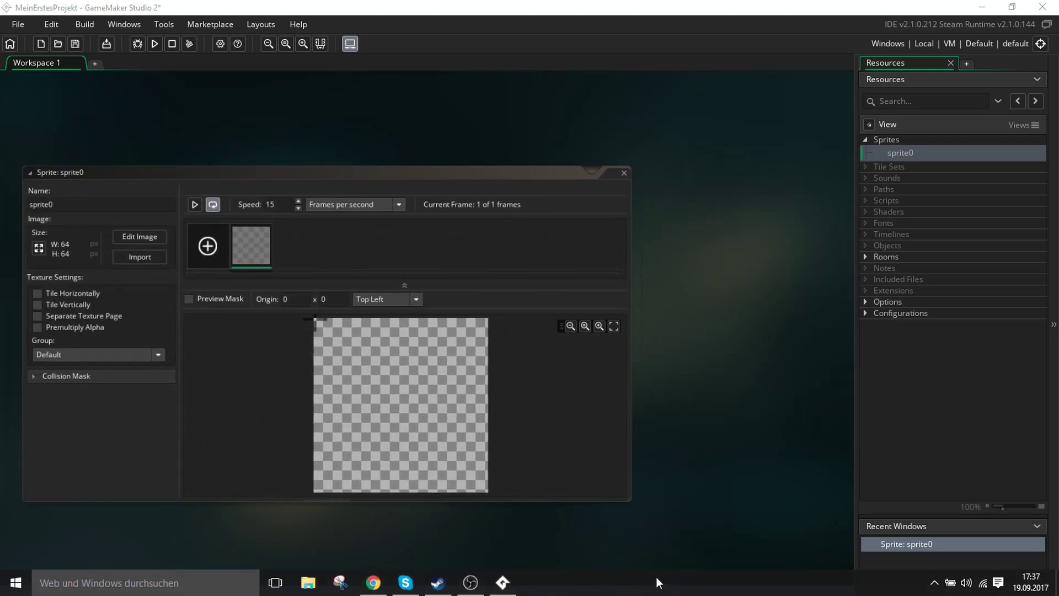
left_click(714, 351)
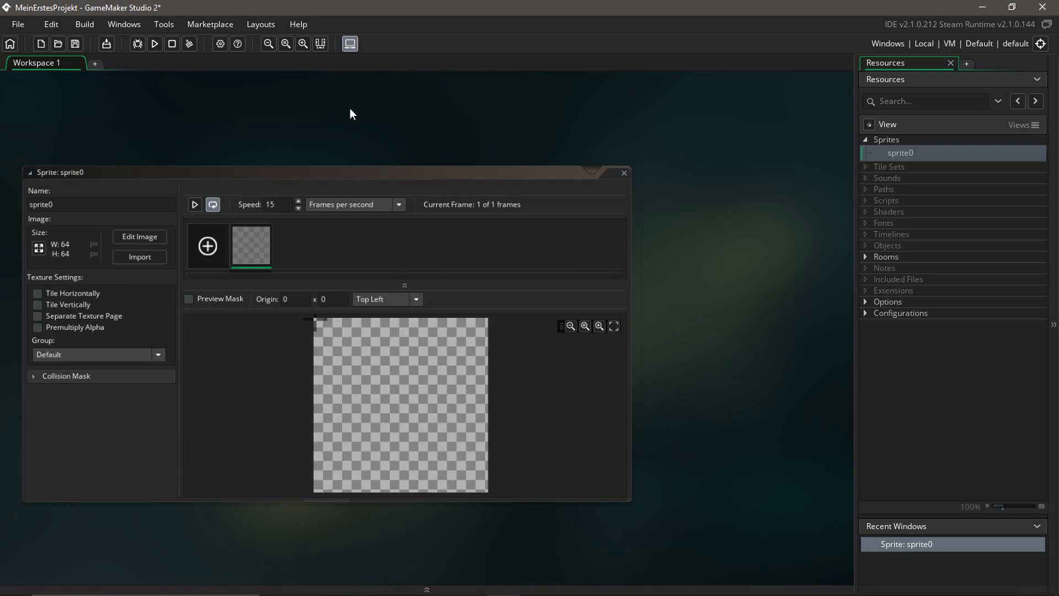
middle_click_drag(556, 105, 489, 130)
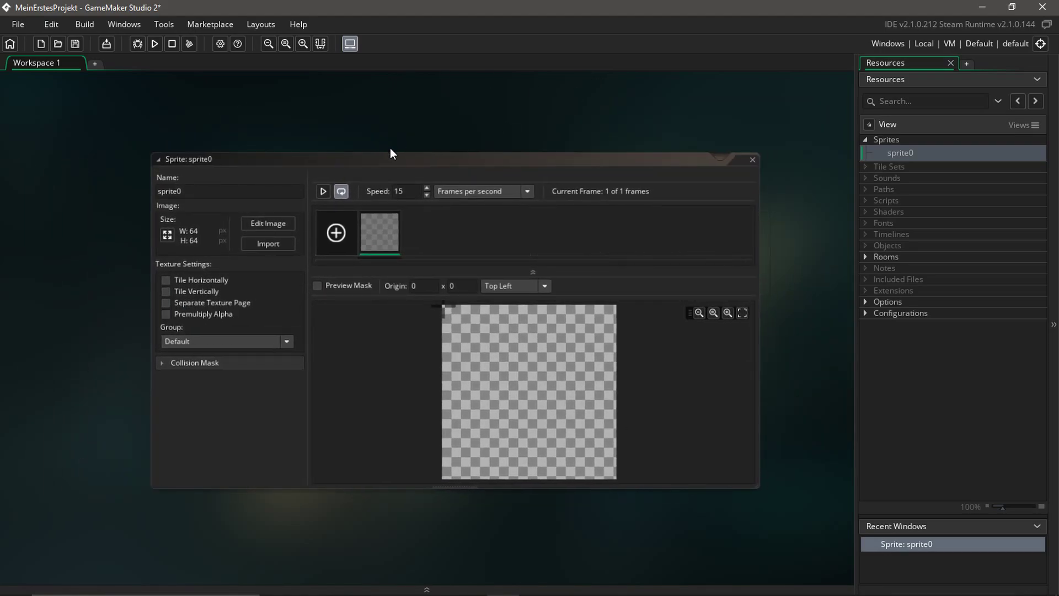
Step: Add a second workspace and switch between it and Workspace 1
left_click(98, 64)
left_click(18, 64)
left_click(91, 64)
left_click(50, 64)
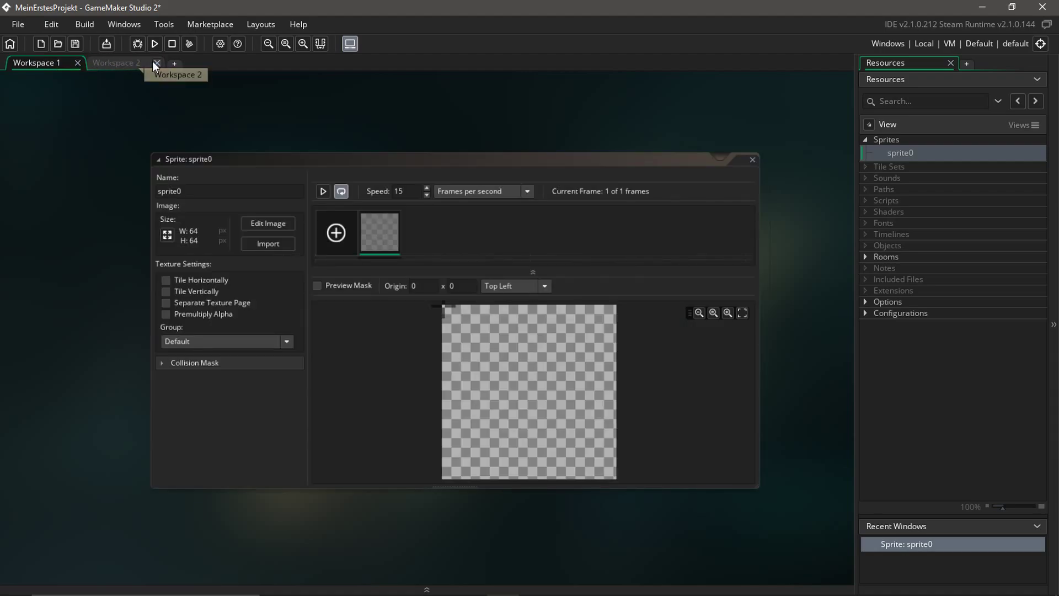
left_click(121, 62)
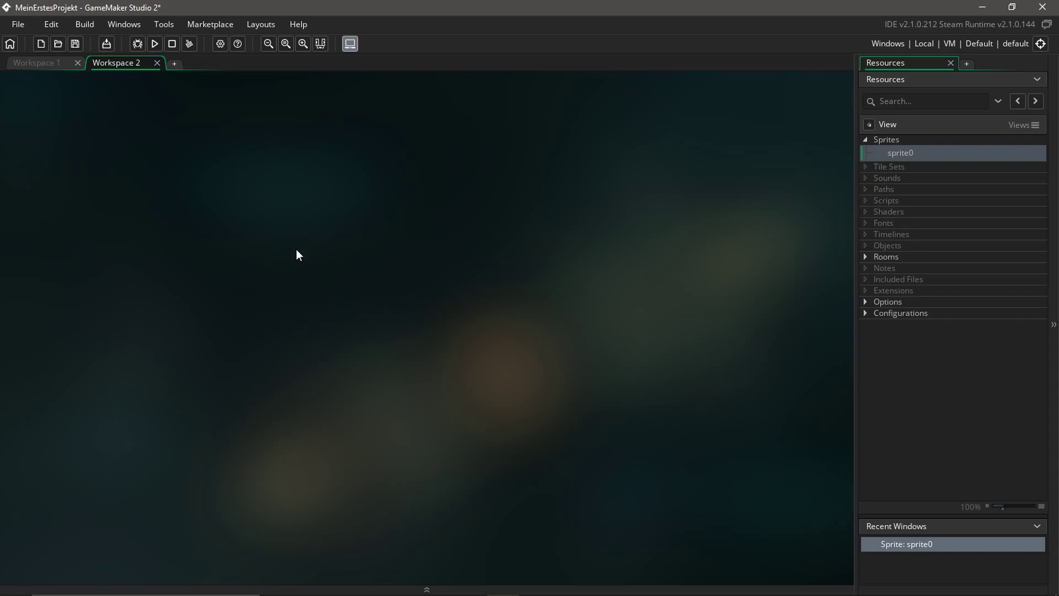
left_click(35, 59)
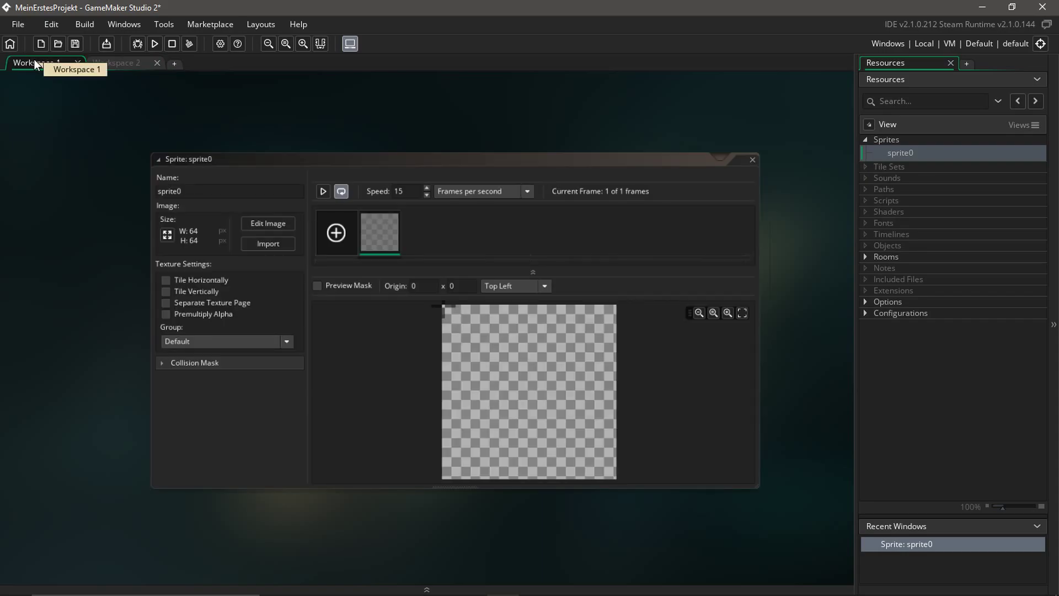
Step: Close the sprite editor along with Workspace 2, and delete sprite0 from the project
left_click(752, 160)
left_click(157, 62)
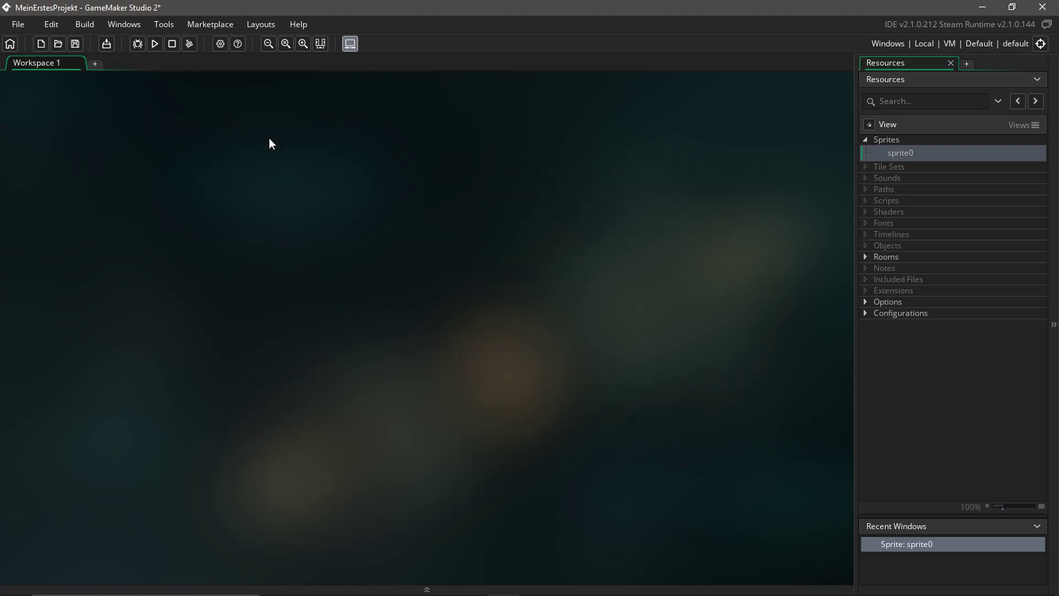
right_click(897, 158)
left_click(928, 253)
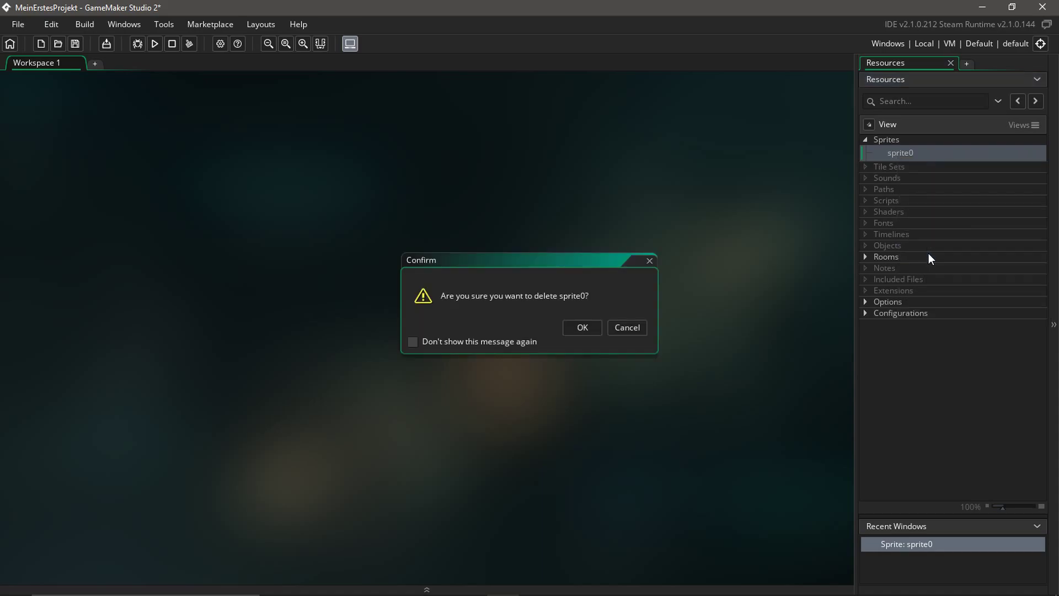
left_click(580, 338)
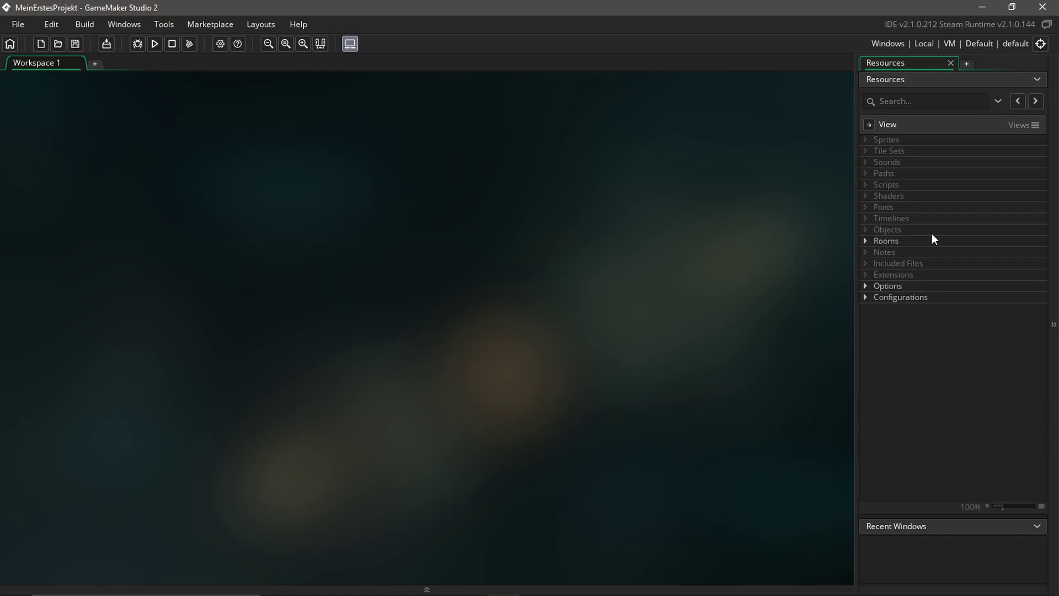
Step: Look through the resource categories and the actions available for the Sounds group
left_click(886, 148)
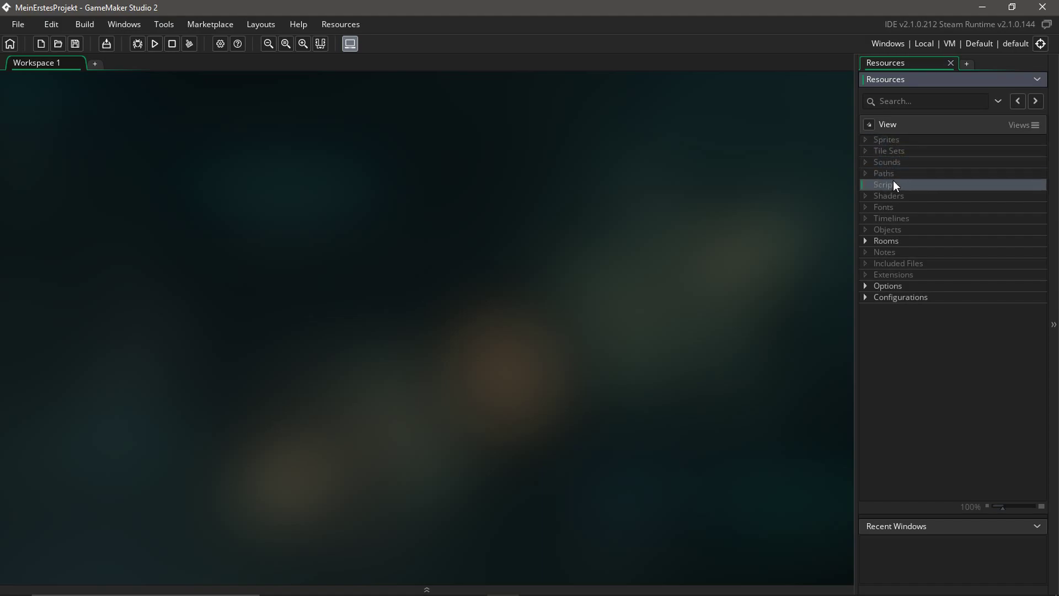
left_click(886, 230)
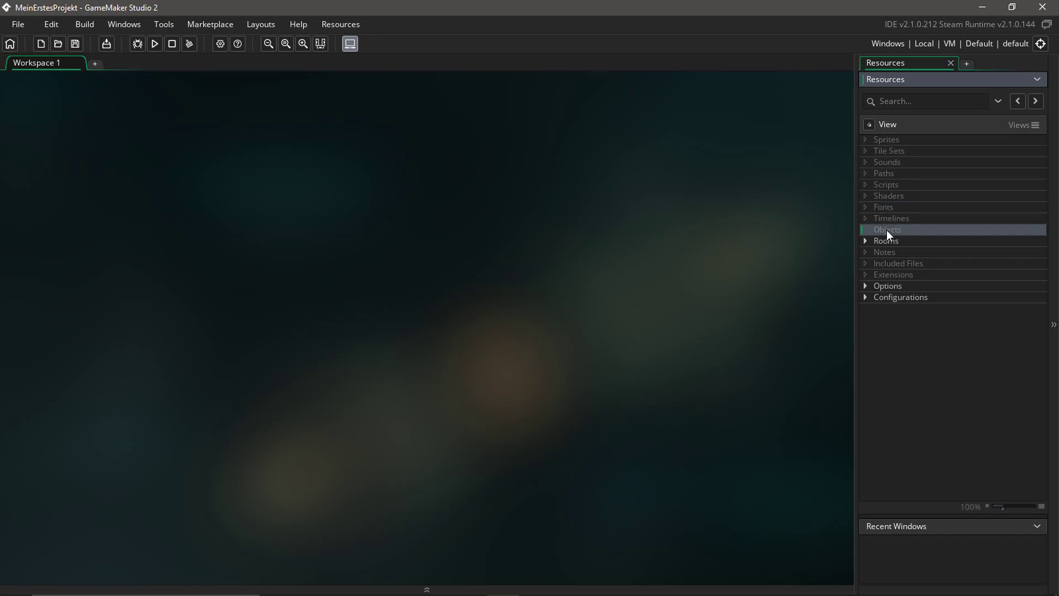
left_click(885, 143)
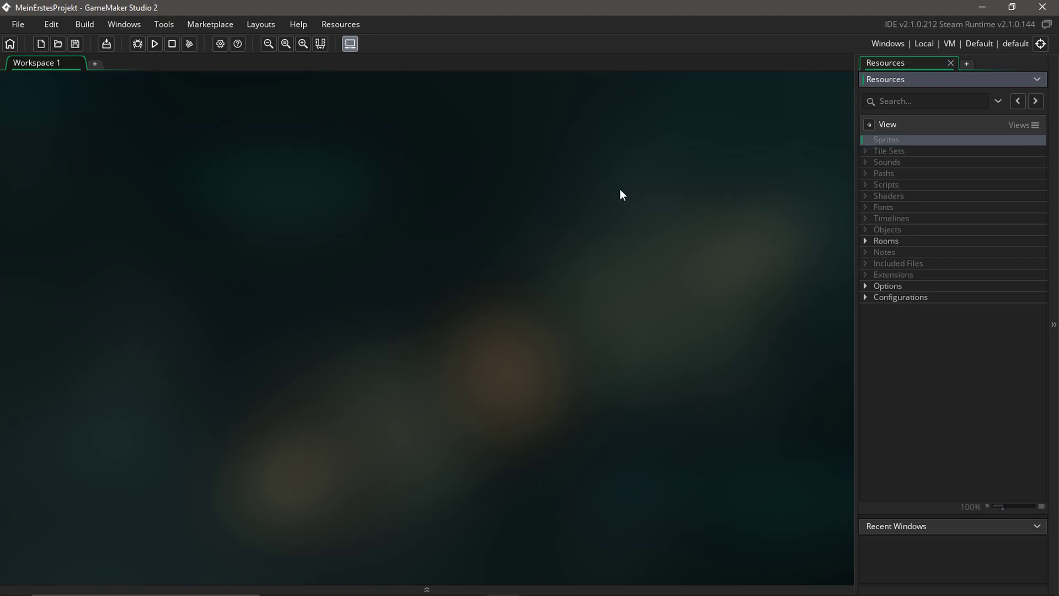
left_click(905, 163)
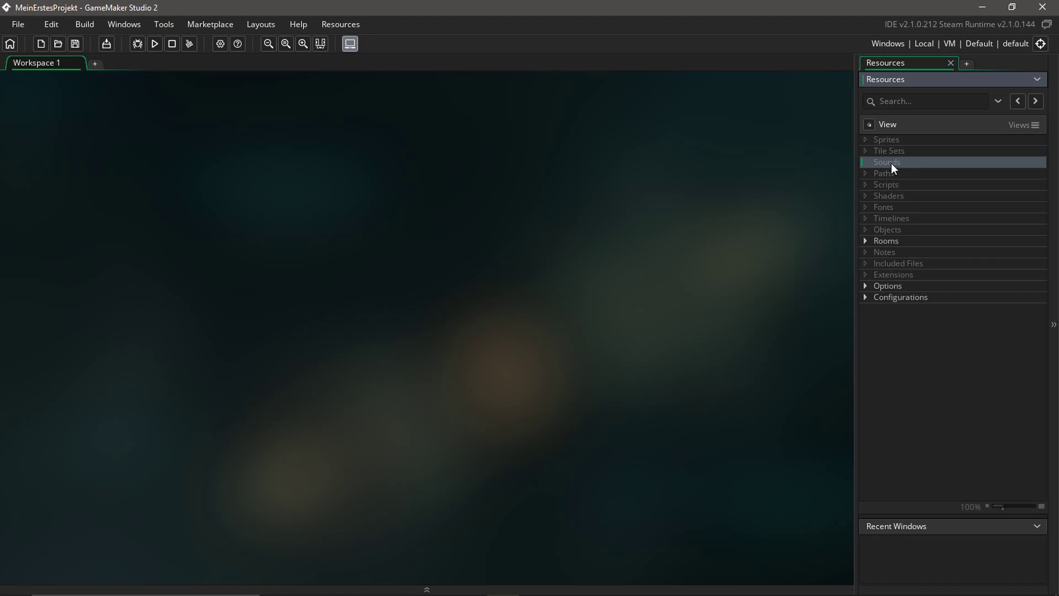
right_click(892, 163)
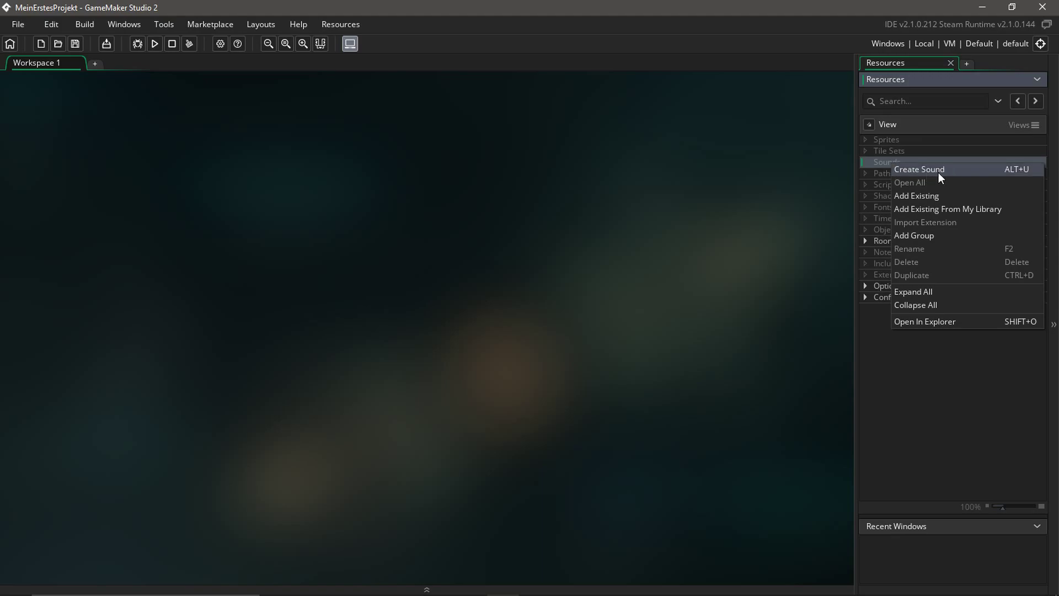
left_click(811, 160)
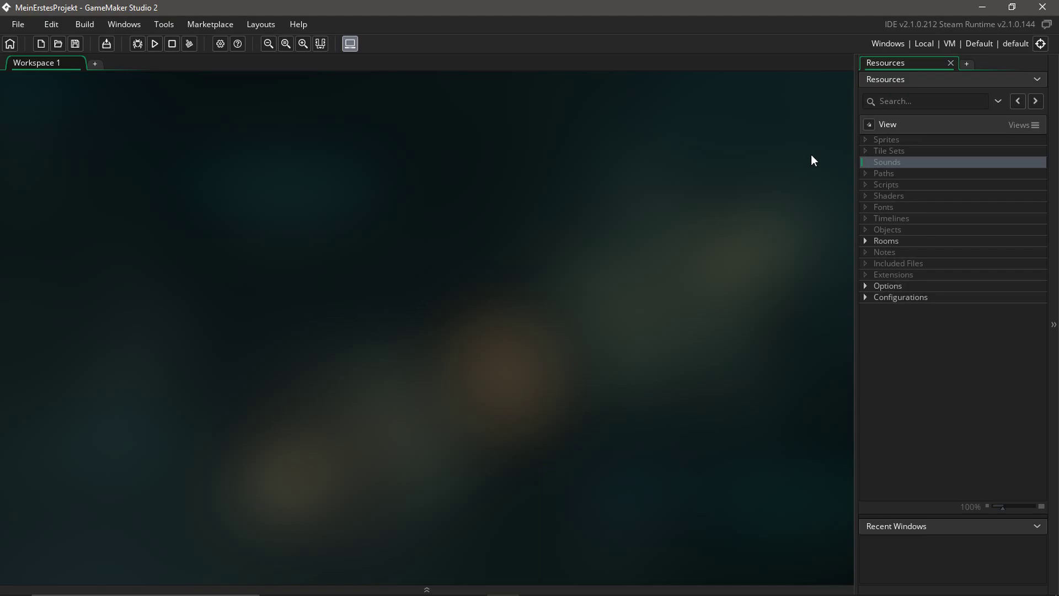
Step: Review the preference categories, the available file, tools and help commands, and the build target settings
left_click(15, 25)
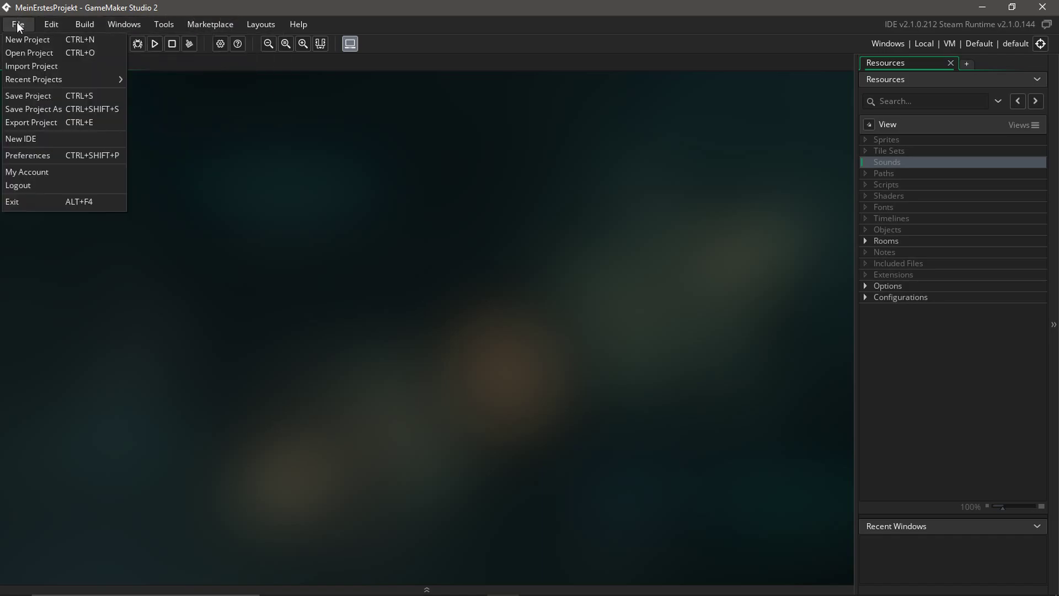
left_click(26, 155)
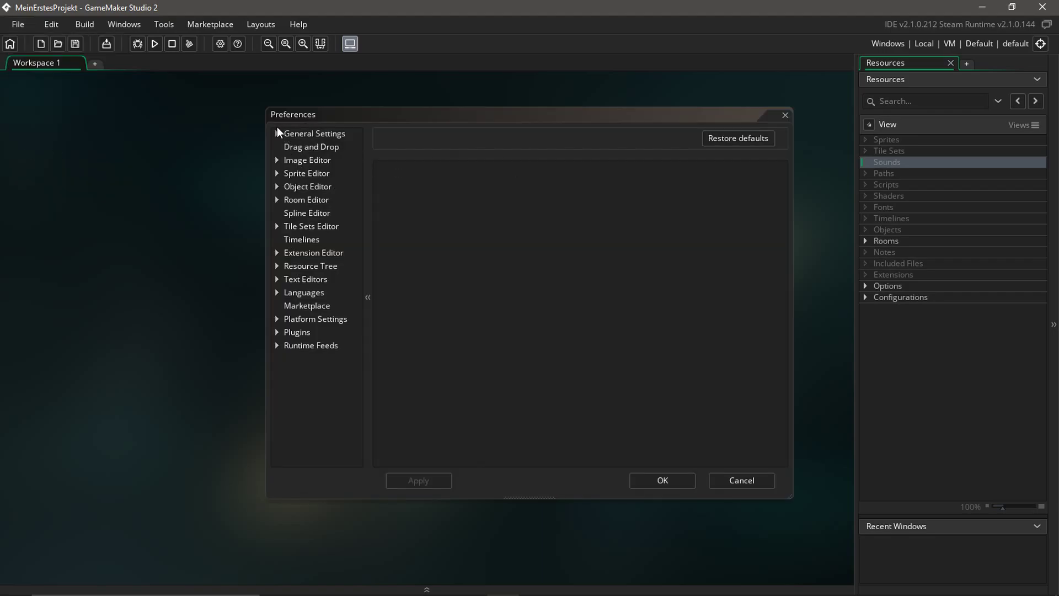
left_click(785, 115)
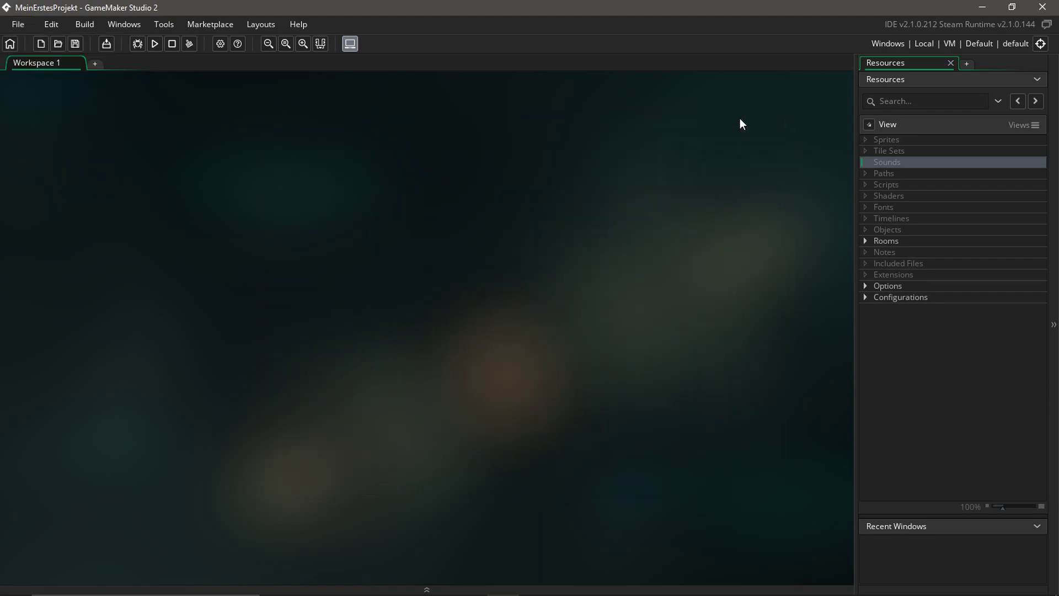
left_click(33, 21)
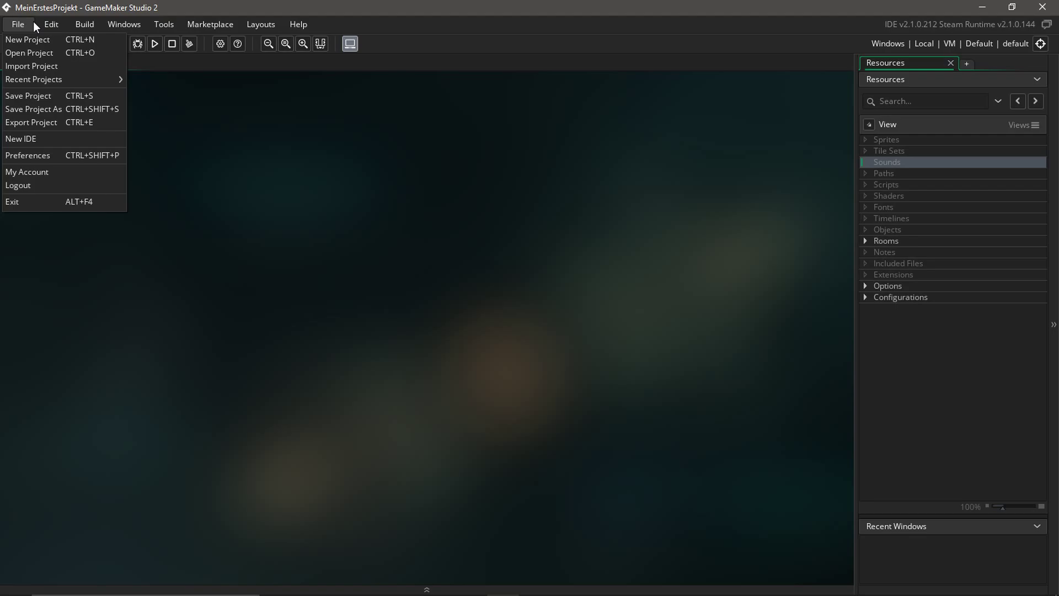
mouse_move(123, 24)
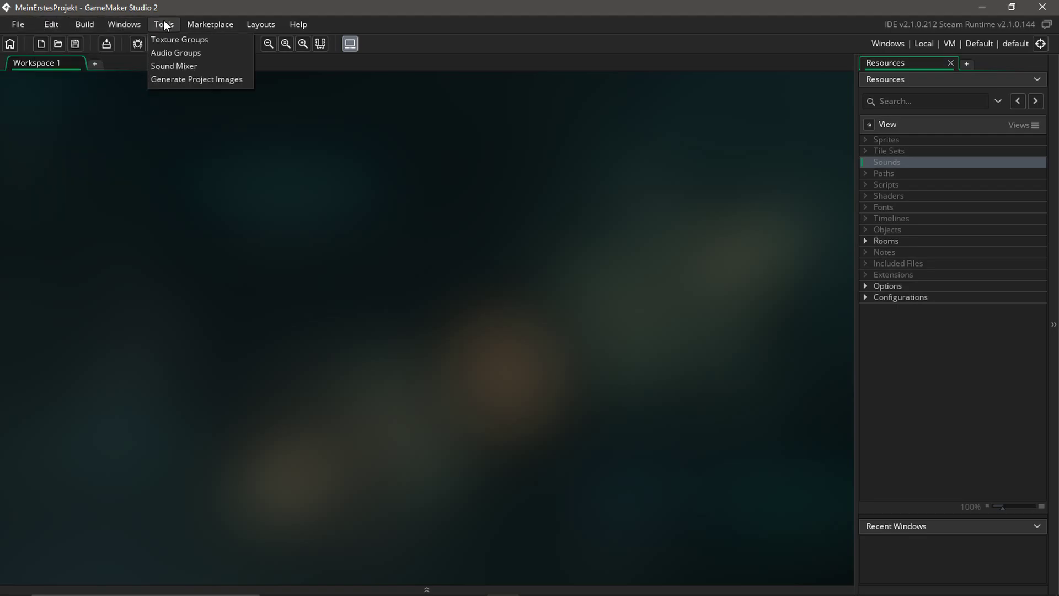
mouse_move(295, 28)
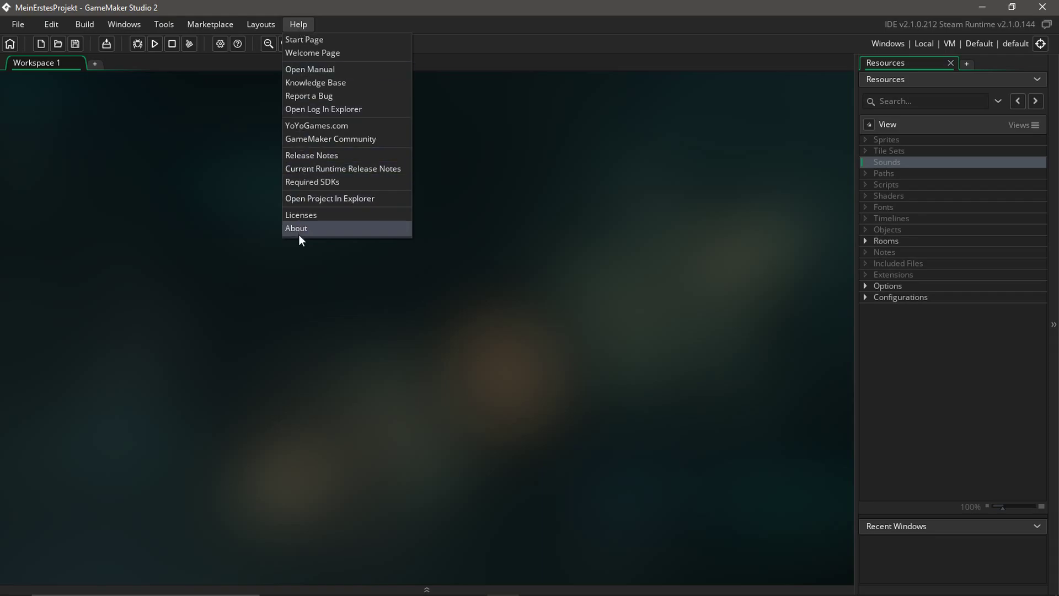
left_click(314, 70)
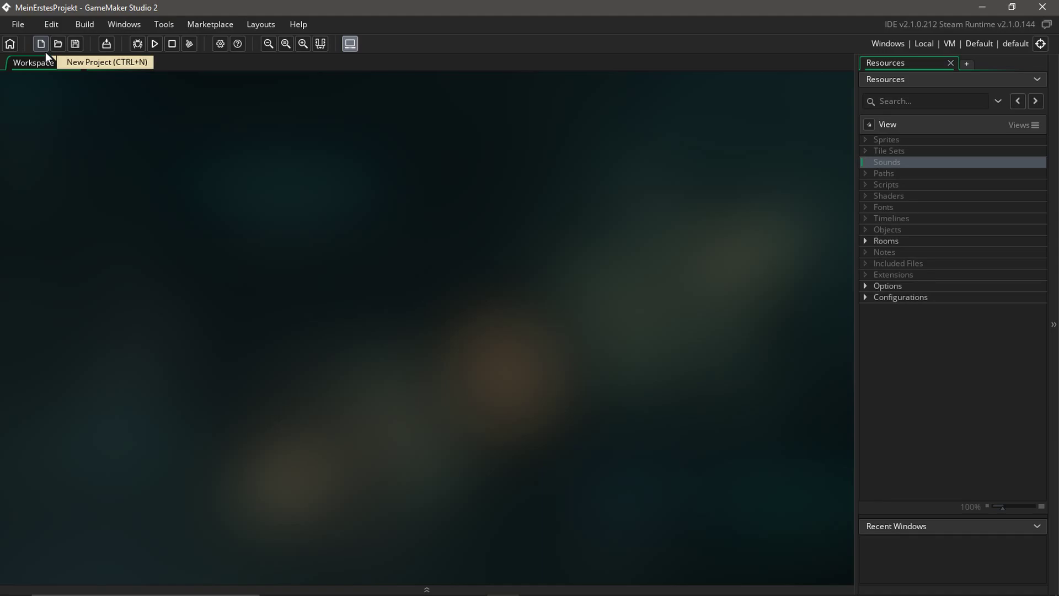
left_click(18, 24)
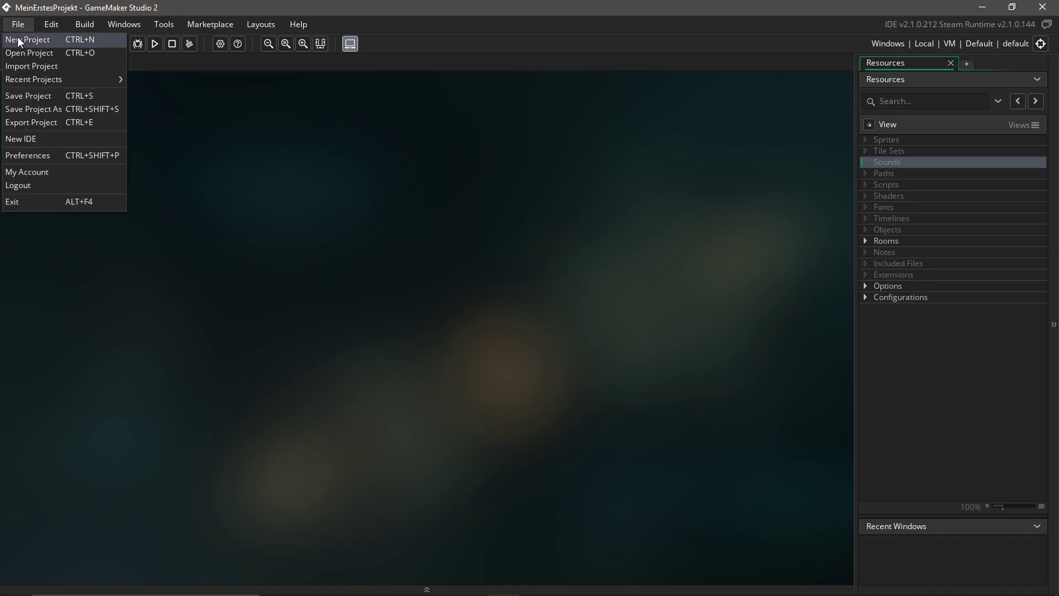
left_click(131, 65)
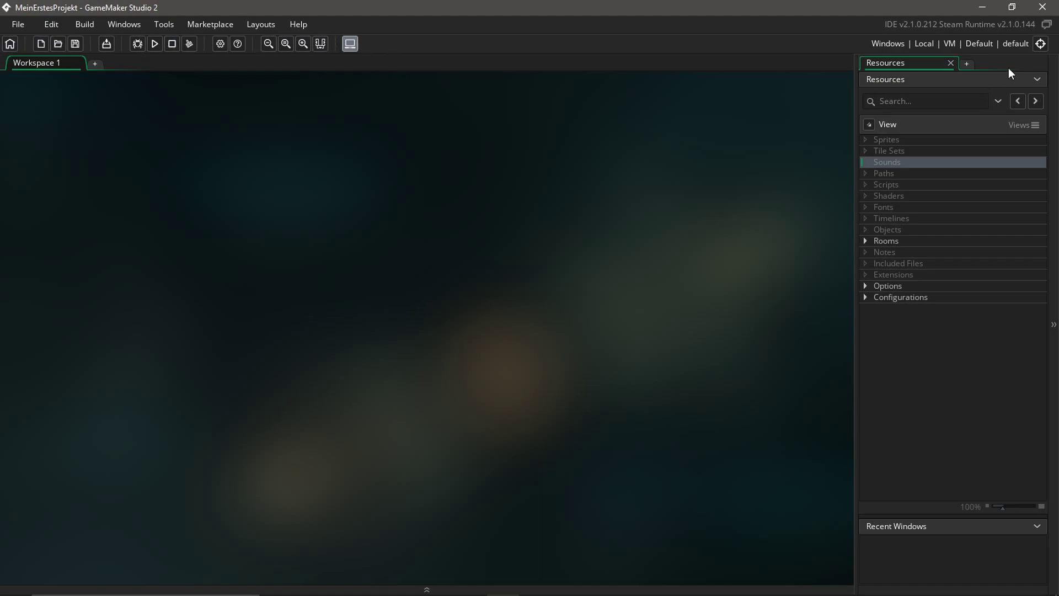
left_click(1040, 44)
left_click(903, 141)
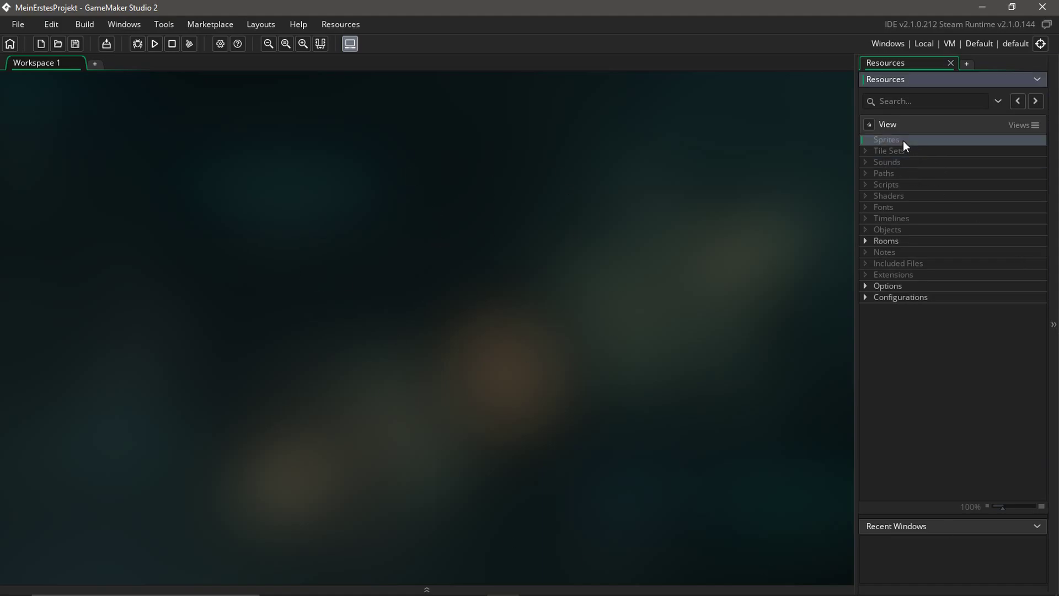